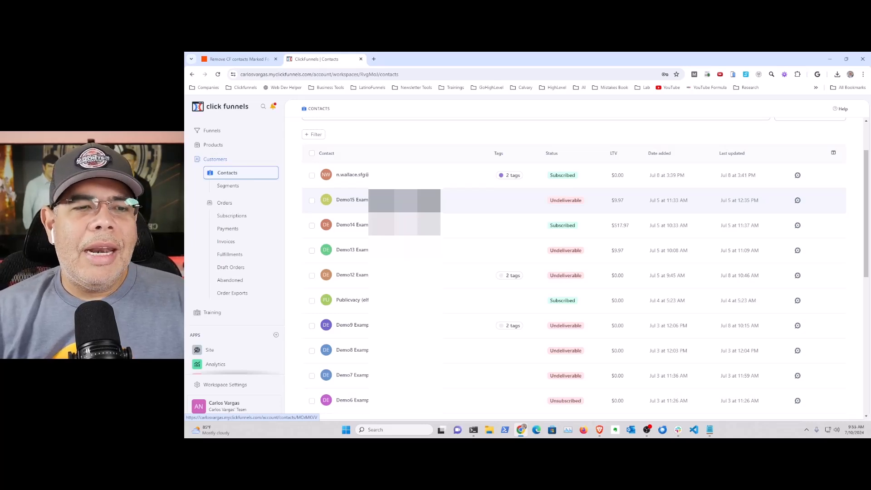
- Add the ToDelete tag to the Demo15 and Demo14 contacts with an immediate bulk tag action
click(312, 201)
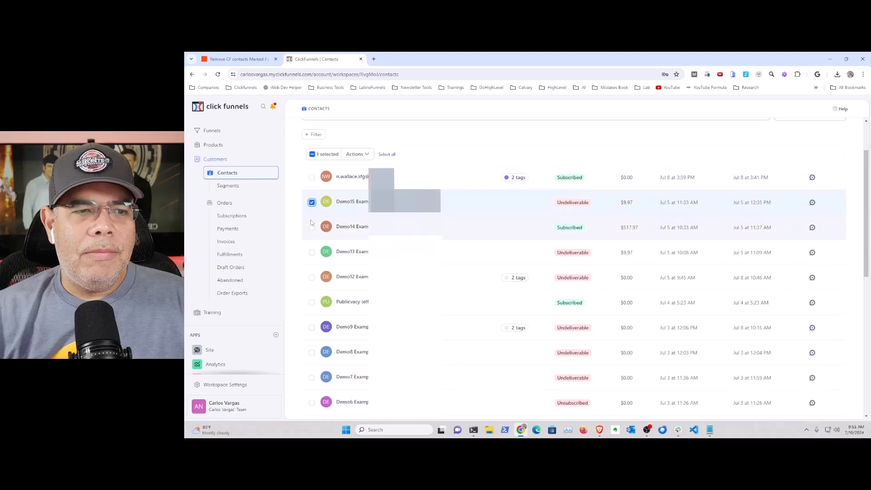
click(312, 229)
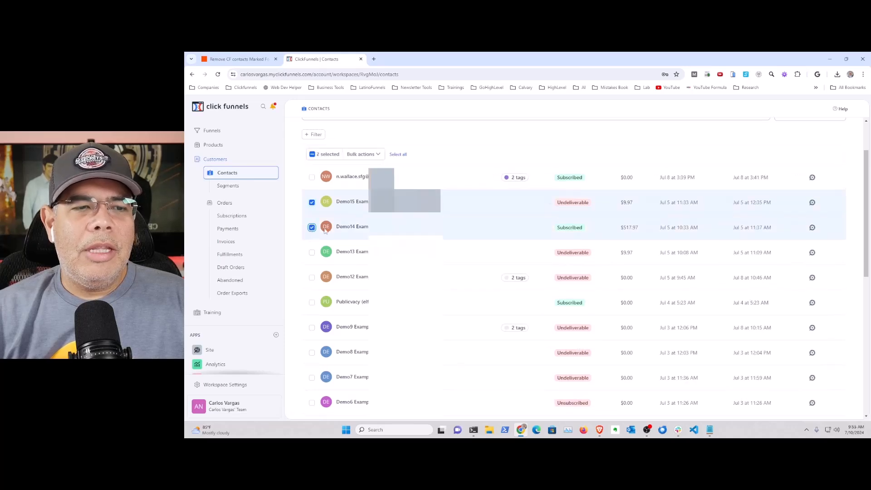
click(380, 154)
click(337, 212)
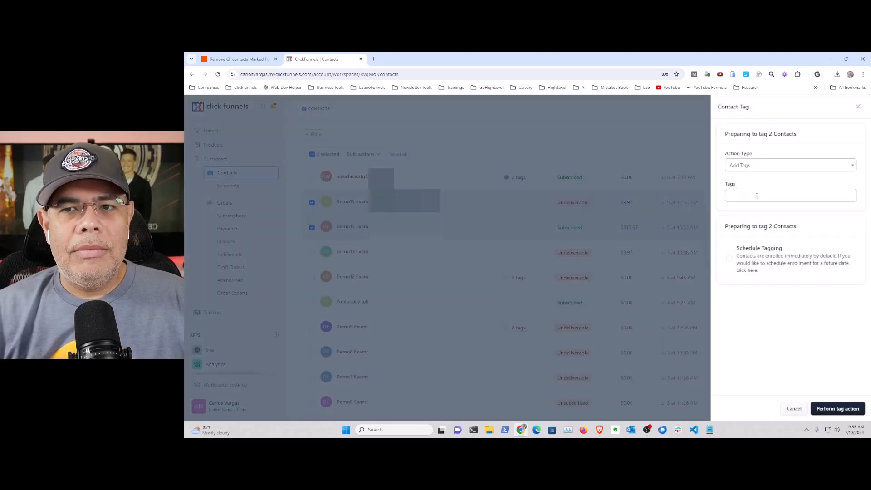
click(755, 196)
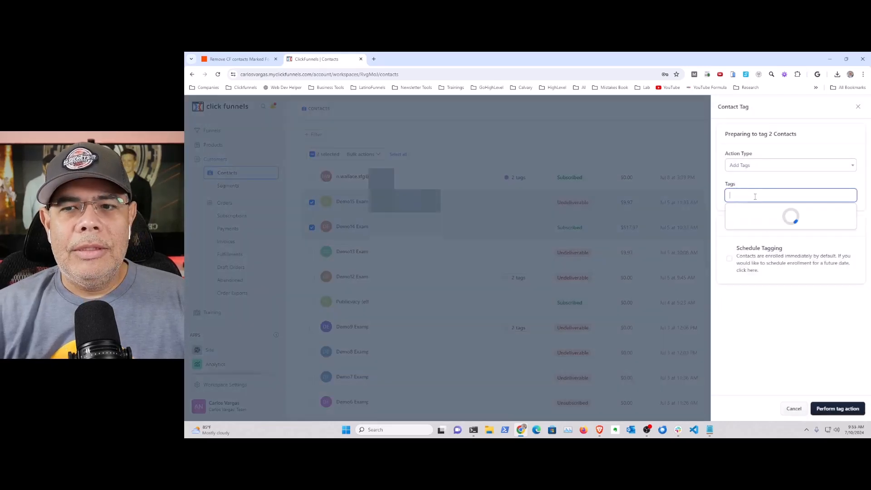
click(749, 212)
click(838, 408)
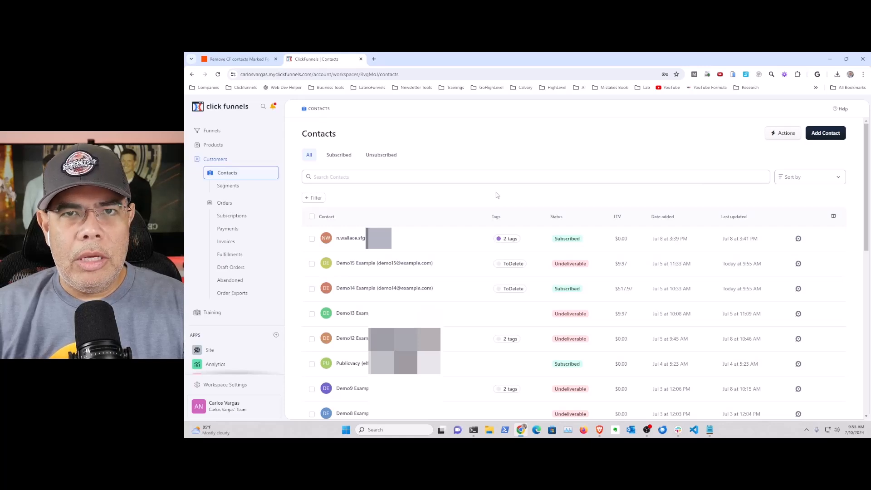
- Reload the contacts list and check it for the two tagged contacts, referring to the Zap that removes them
key(F5)
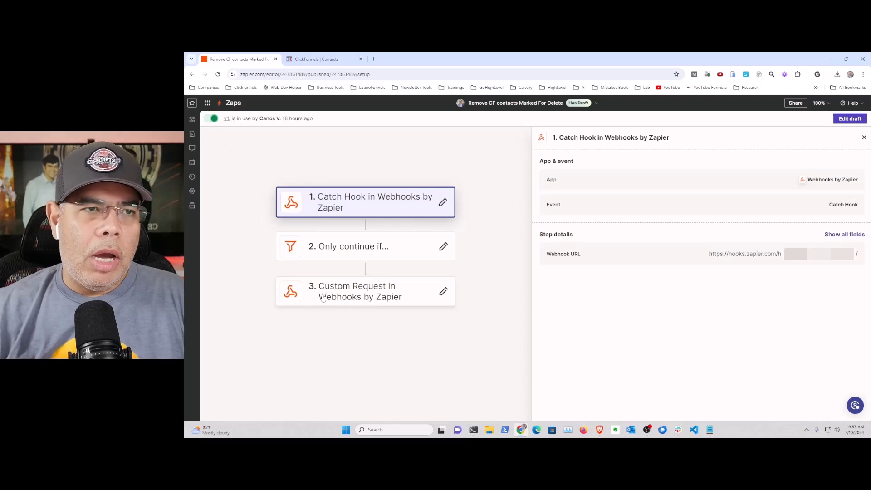
click(319, 62)
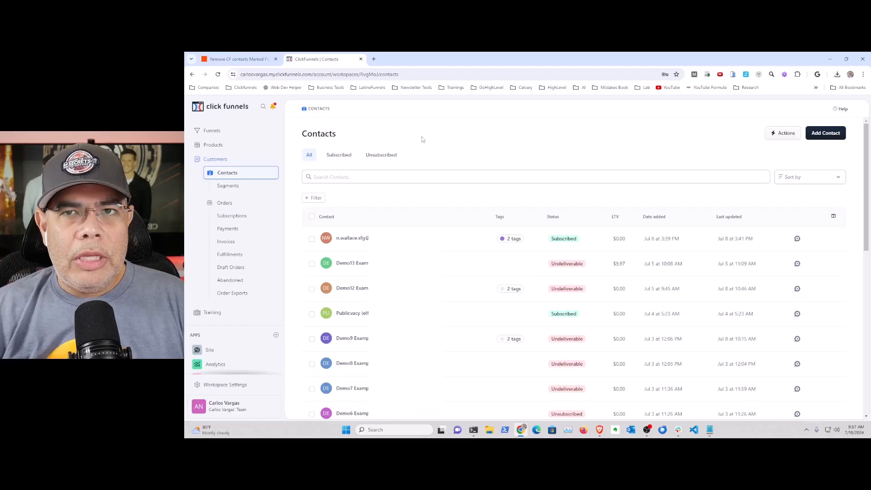
click(238, 59)
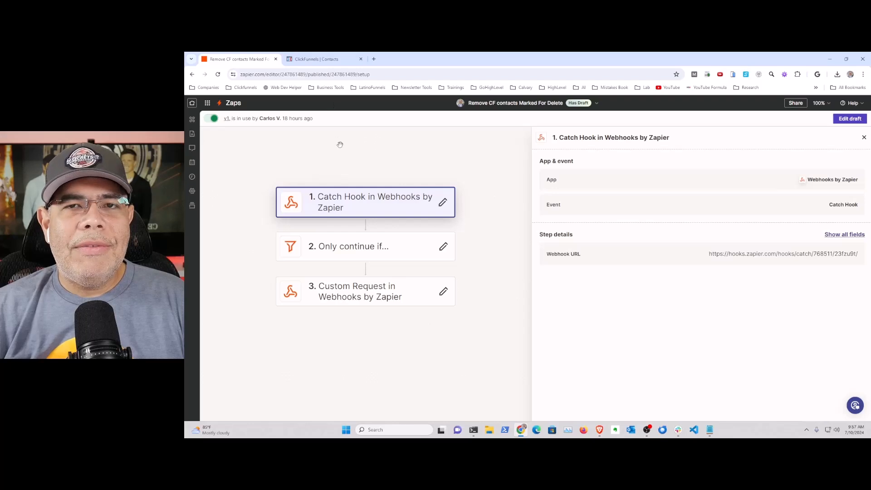
click(318, 59)
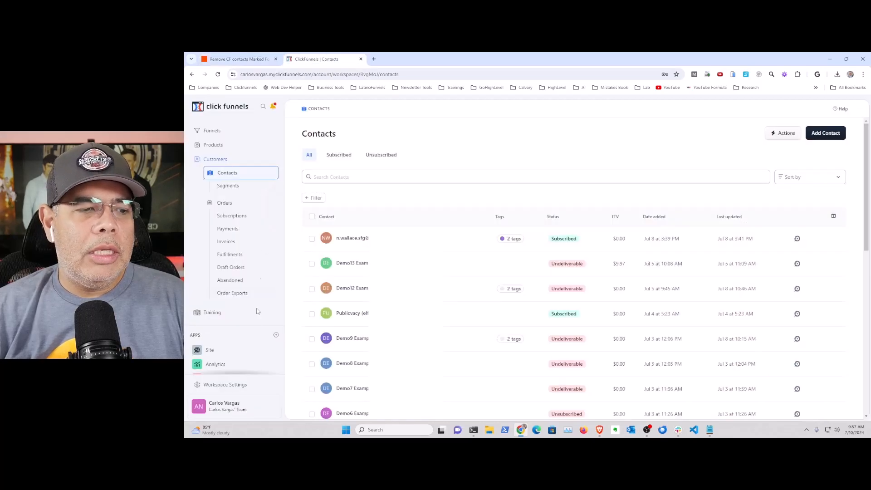
- Review the Contact Update webhook endpoint and the contact tags list in the workspace settings
click(235, 389)
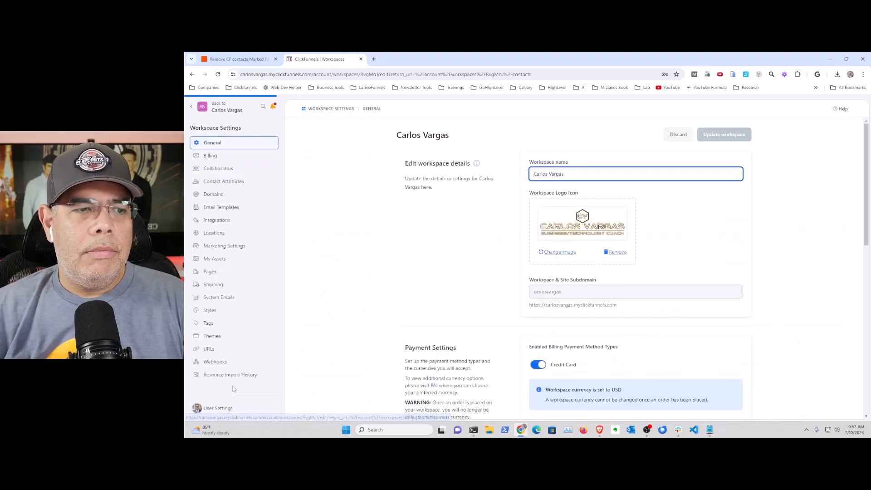
click(228, 366)
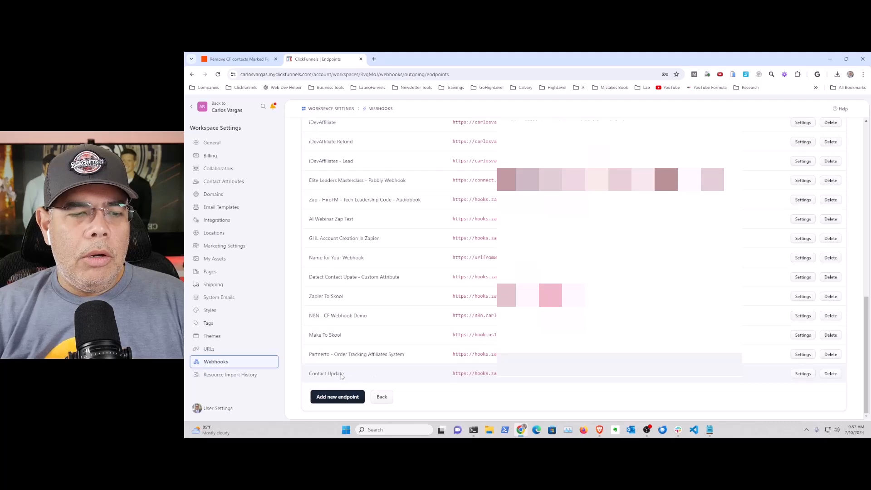
click(333, 378)
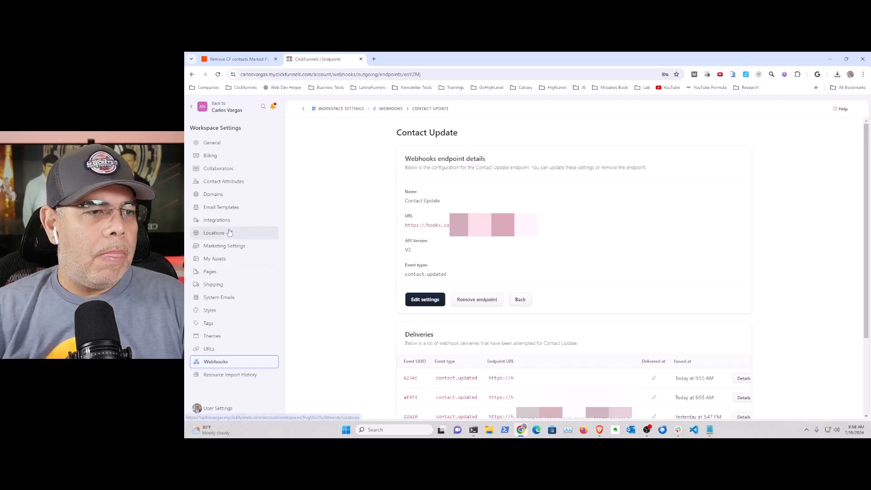
click(220, 325)
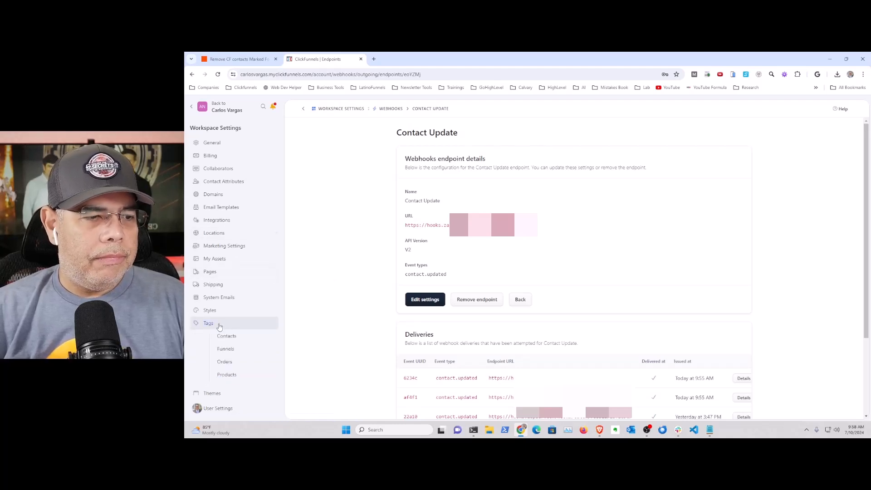
click(241, 340)
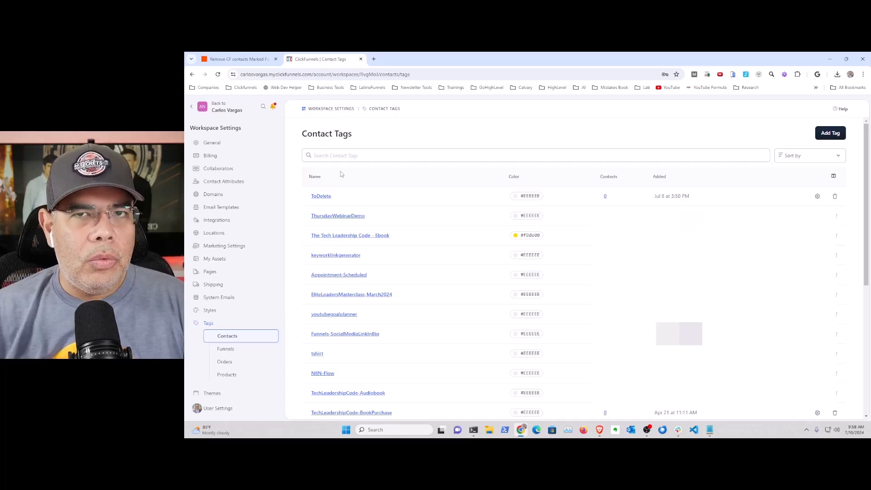
- Leave the workspace settings and open the Developer Portal in the current team's settings
click(191, 110)
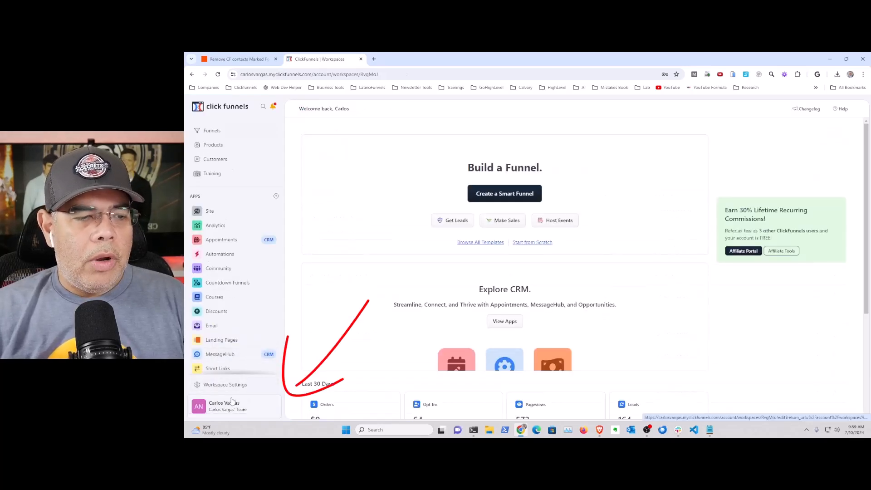
click(205, 406)
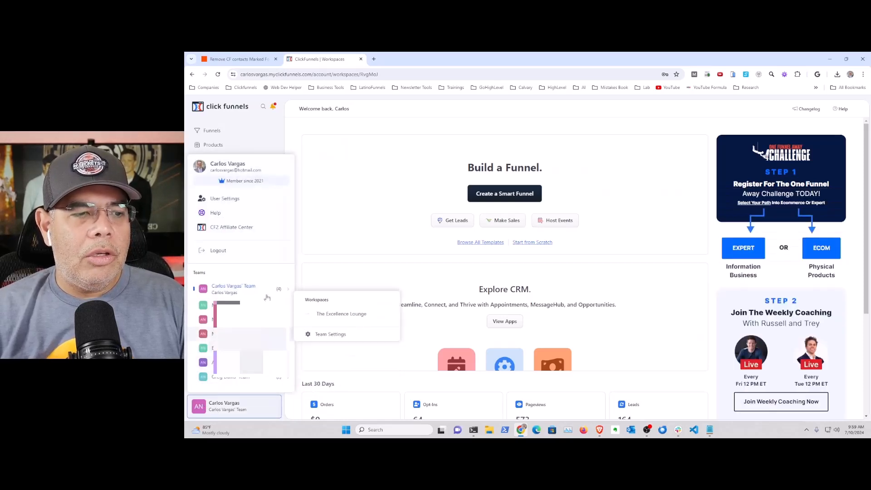
mouse_move(284, 292)
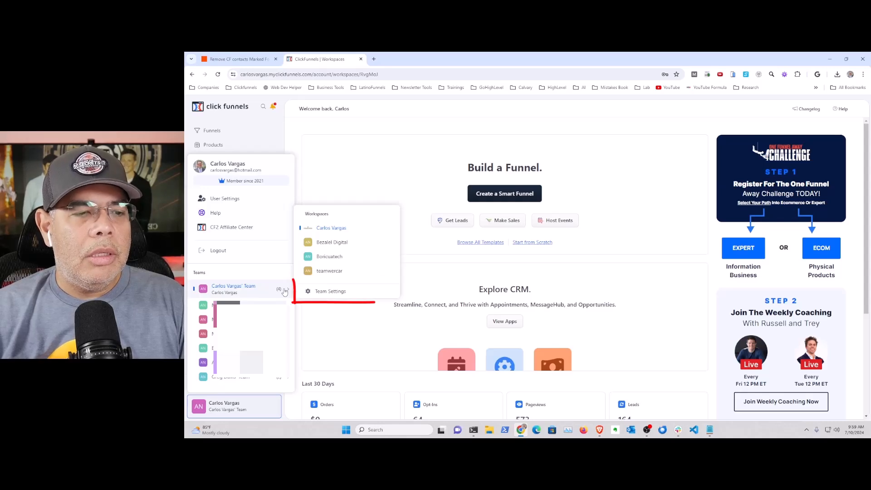
click(348, 293)
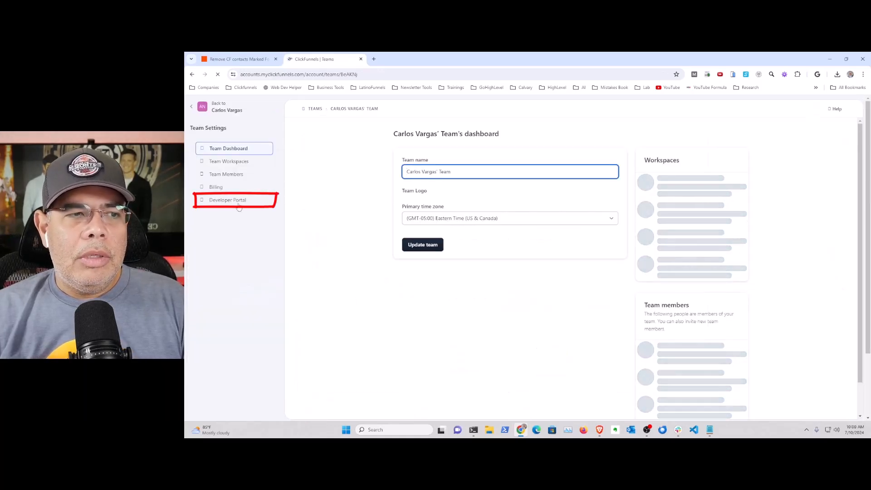
click(217, 202)
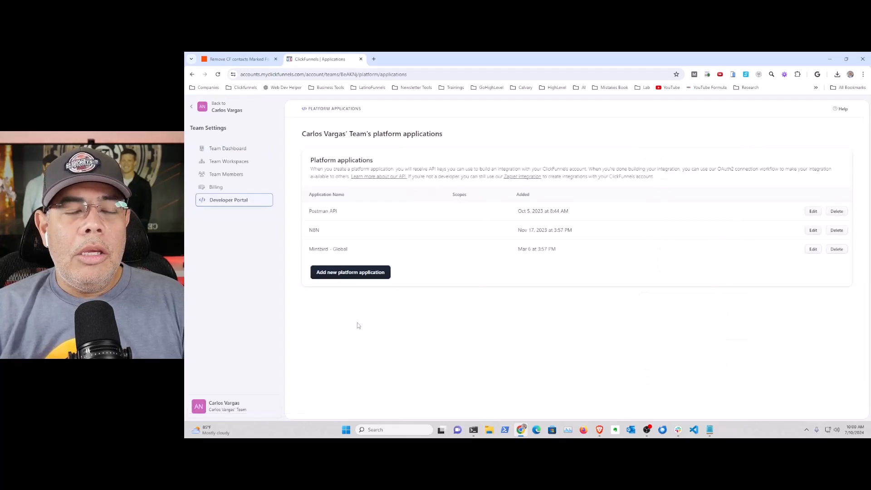
- Create a platform application named "Zapier Automation - v2" and copy its default API access token
click(356, 275)
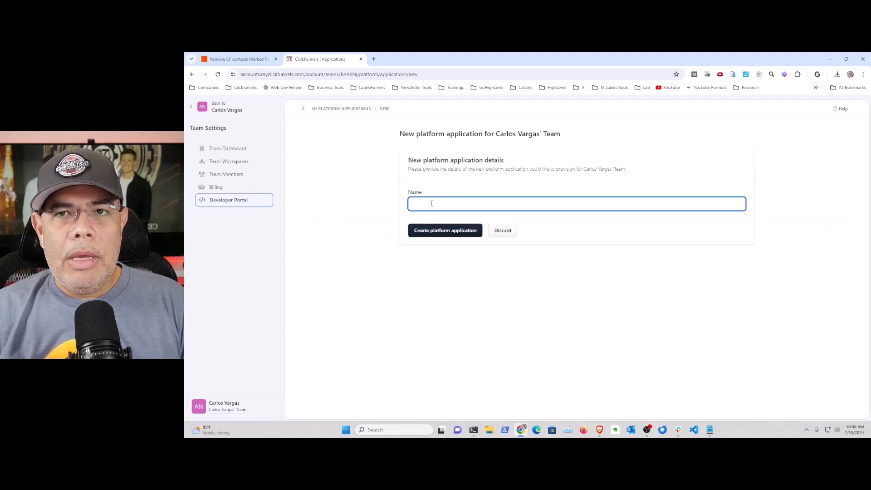
text(Zapier Auto)
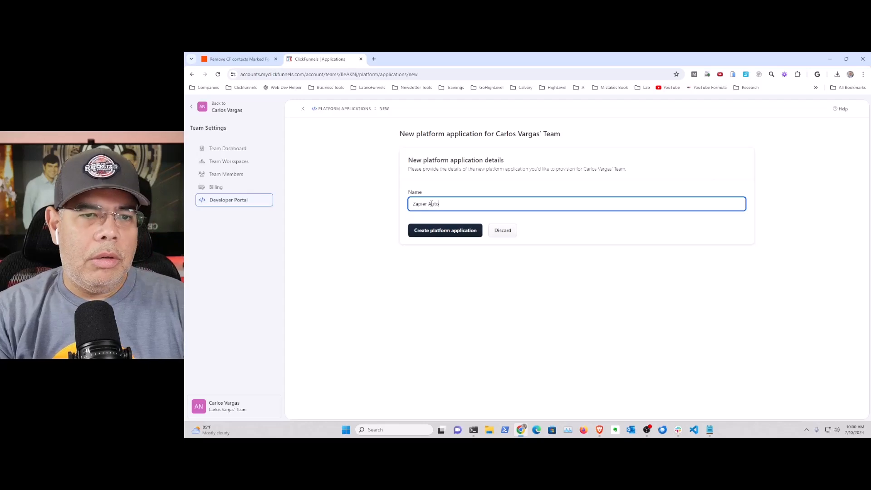
text(mation)
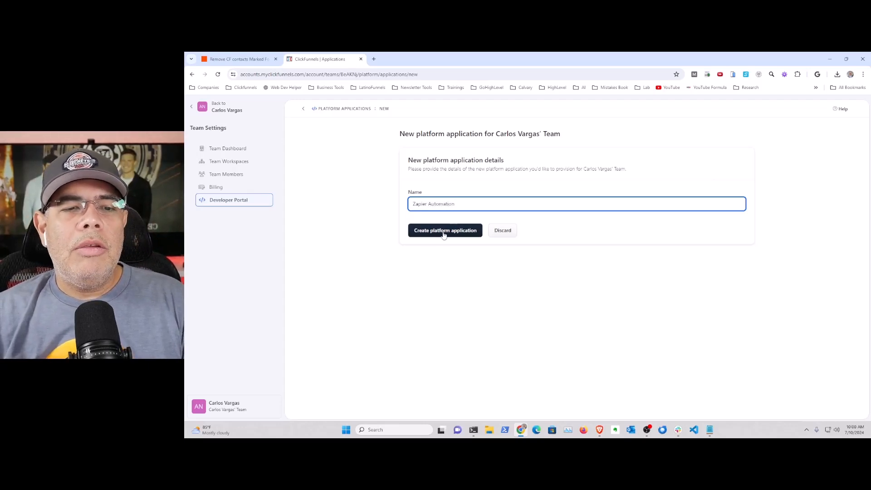
text( - v2)
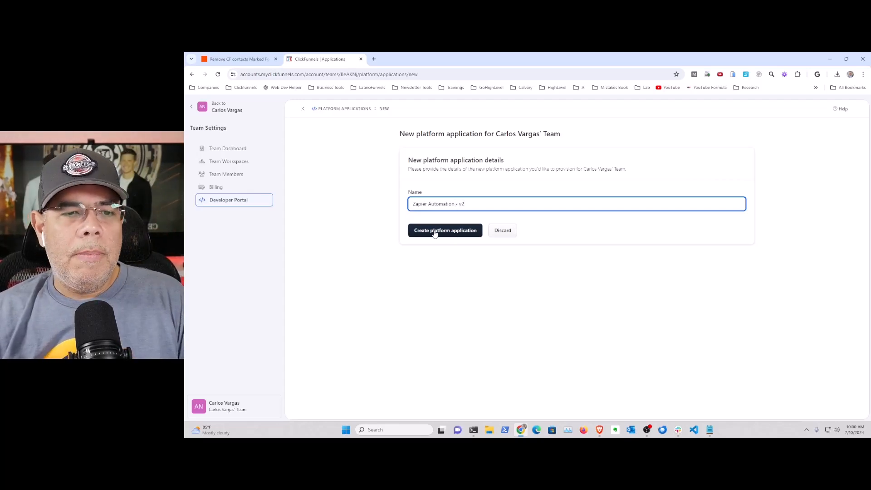
click(449, 232)
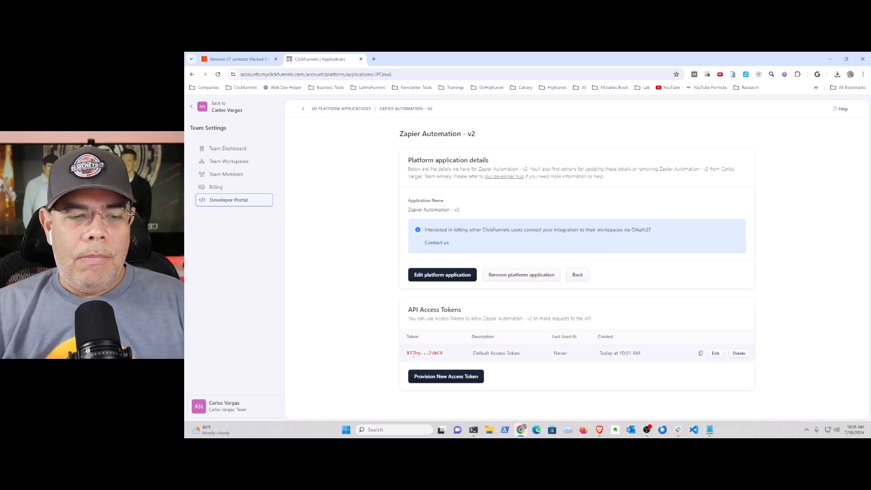
click(702, 354)
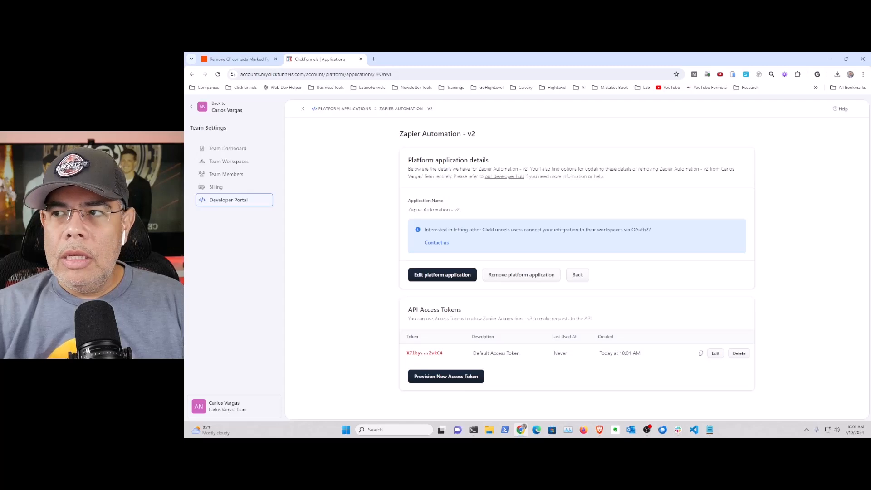
- Switch to Zapier, open the Zap's draft for editing and find new test records for the Catch Hook trigger
key(alt+Tab)
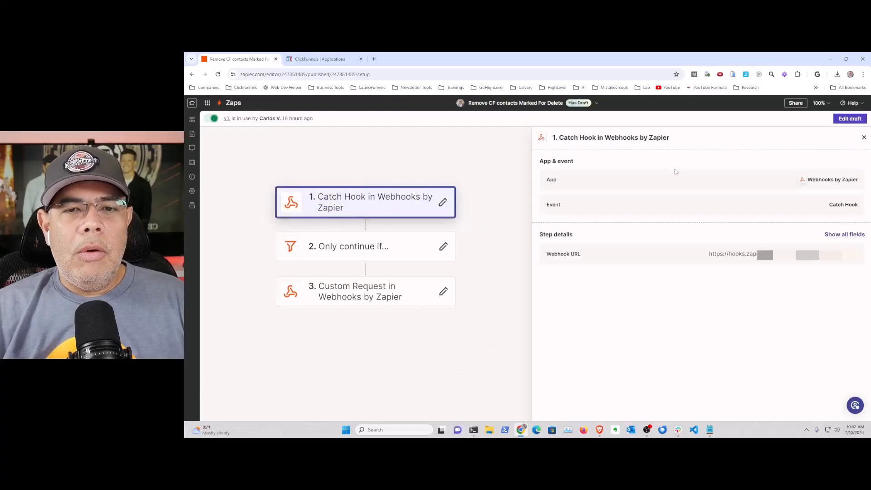
click(856, 119)
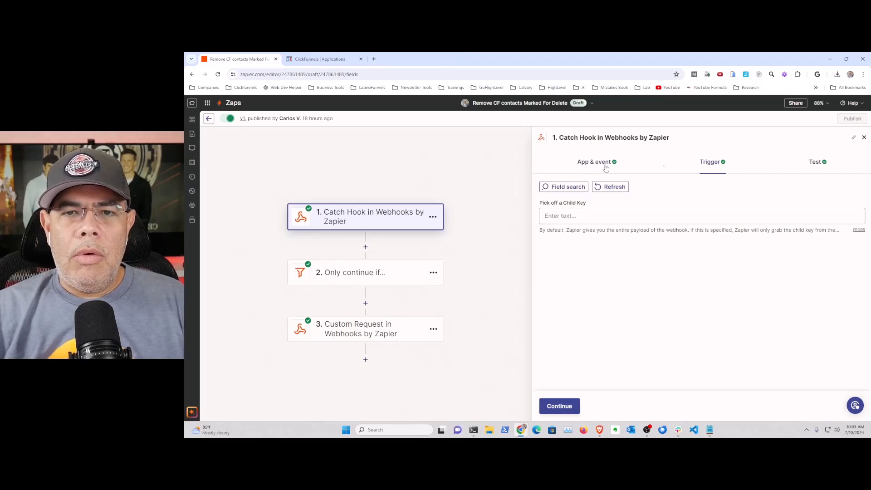
click(816, 167)
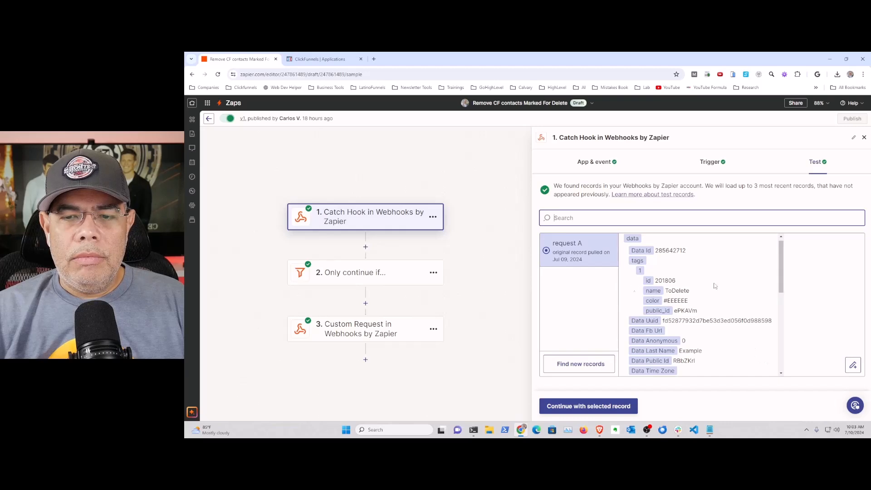
click(588, 362)
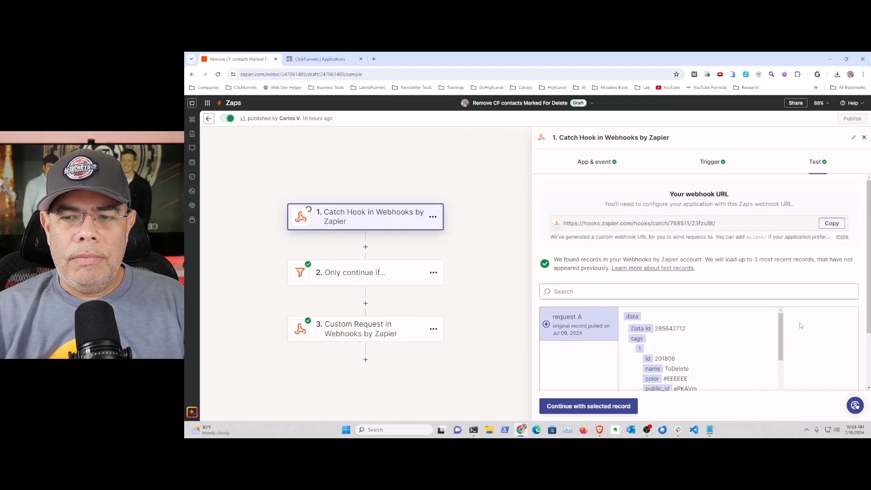
- Examine request A of the Catch Hook test for the contact's data id, tag name and other fields
scroll(801, 325, down, 2)
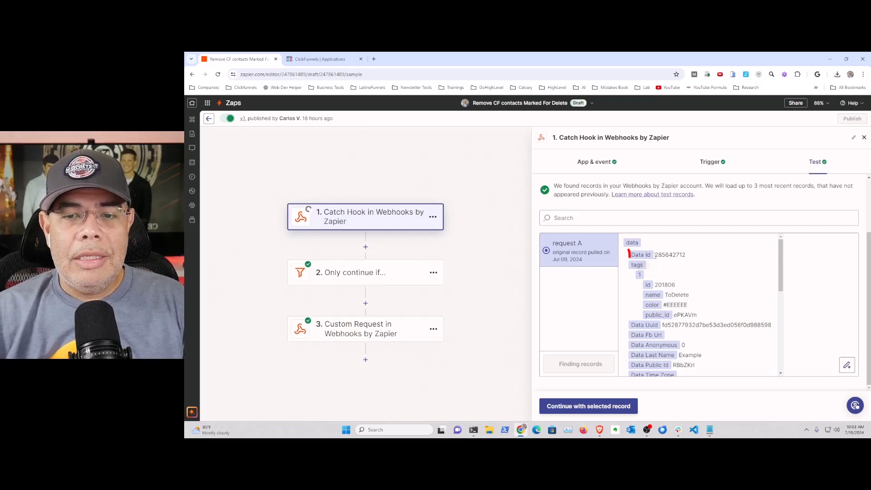
drag(654, 255, 683, 255)
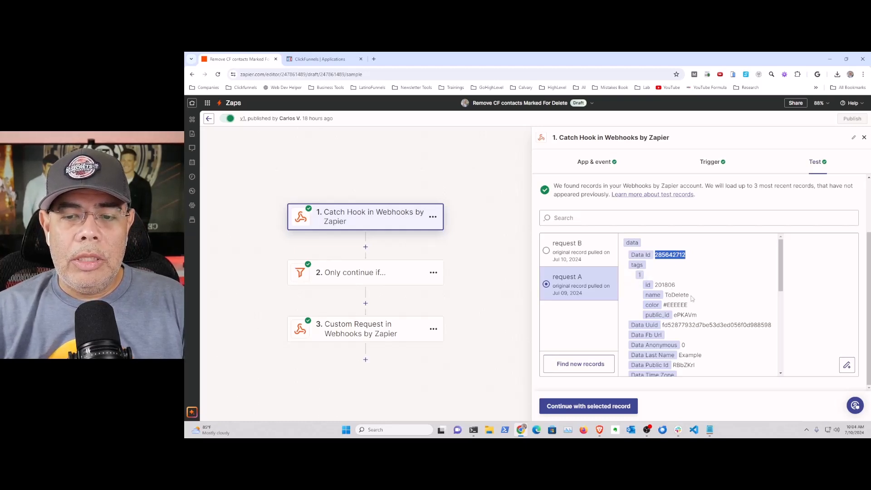
scroll(785, 285, down, 6)
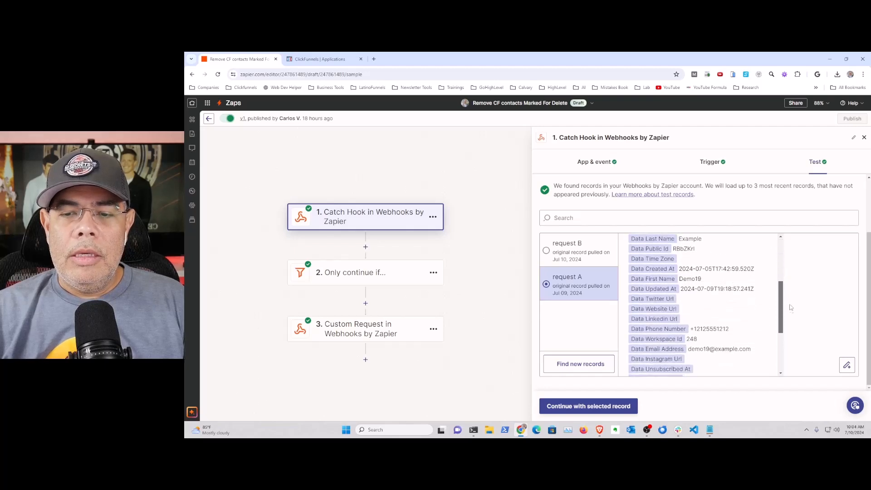
scroll(790, 322, up, 1)
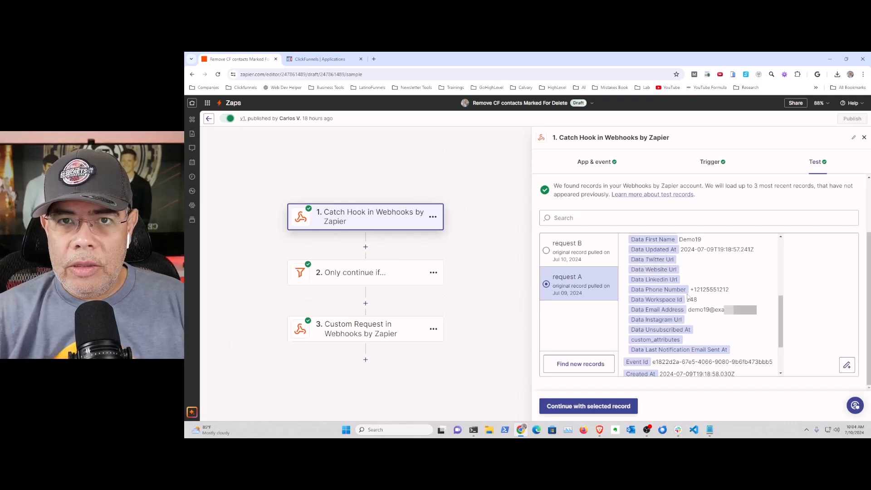
- Review the filter rule and its test record in the "Only continue if" step
click(367, 275)
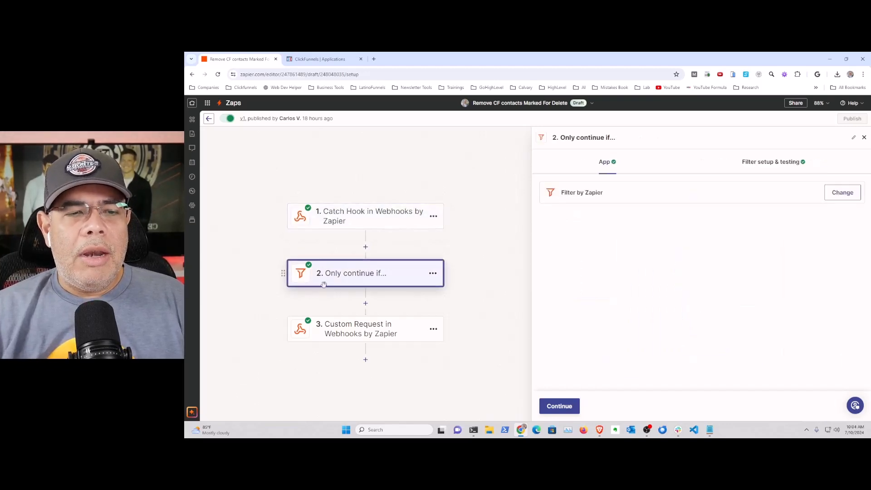
click(559, 400)
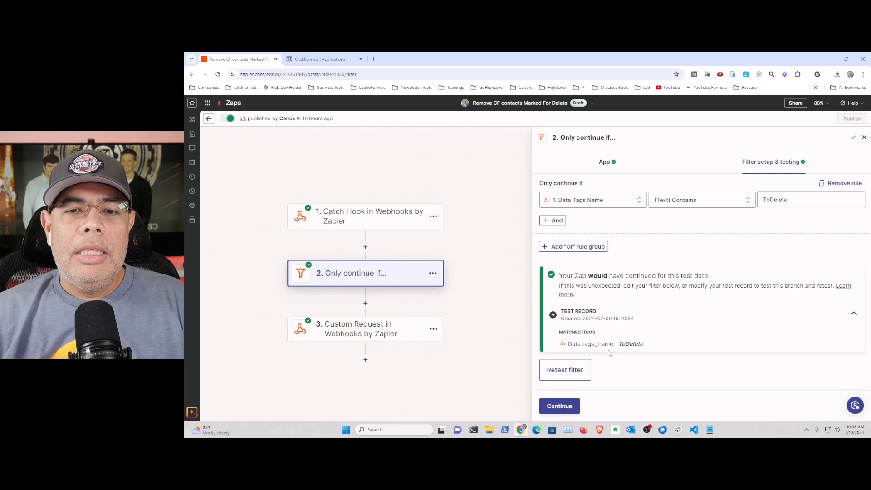
- Continue to the Custom Request step, then open the API Reference of developers.myclickfunnels.com in a new browser tab
click(559, 406)
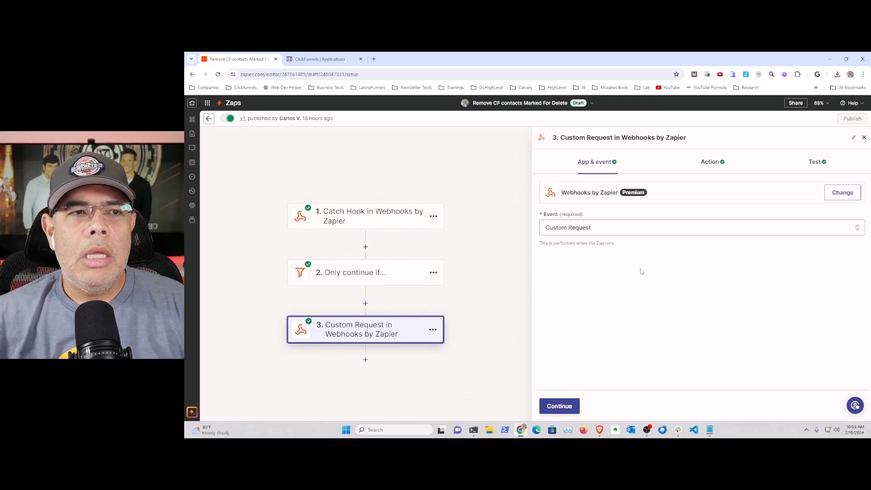
click(373, 59)
click(376, 74)
key(ctrl+v)
key(Return)
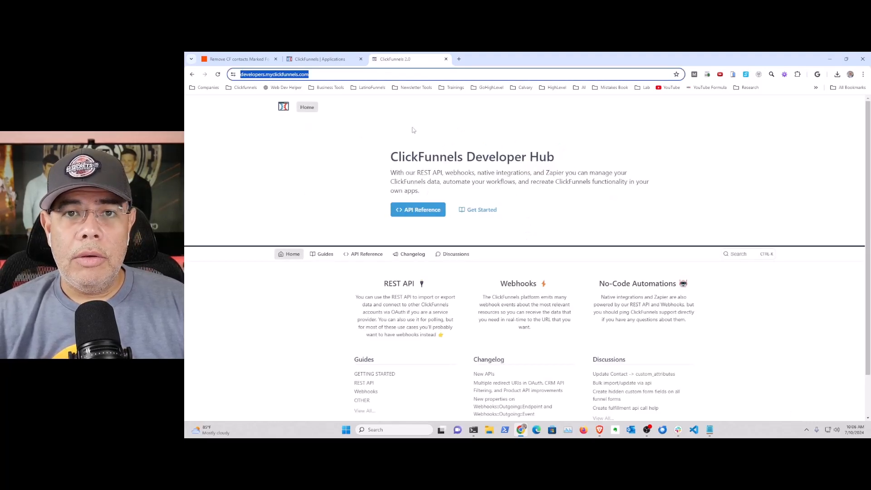
click(358, 255)
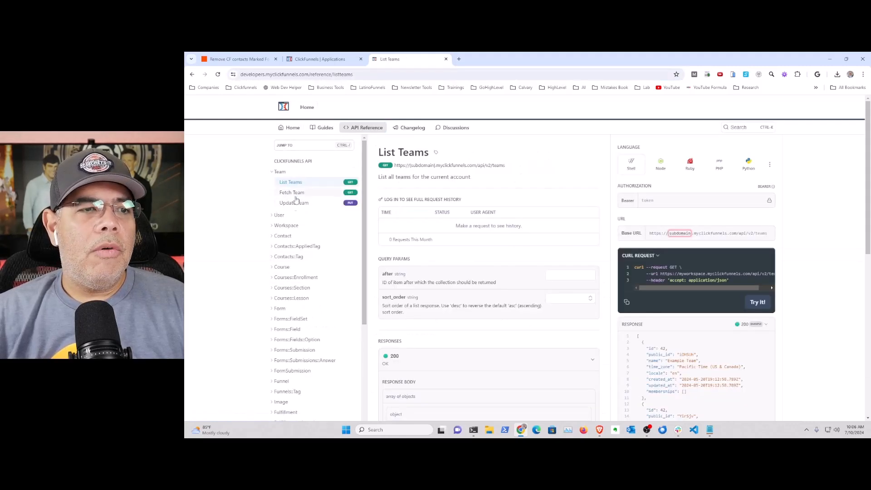
- Check the Custom Request's action settings in Zapier, then open the Remove Contact endpoint under Contact in the ClickFunnels API reference
click(244, 60)
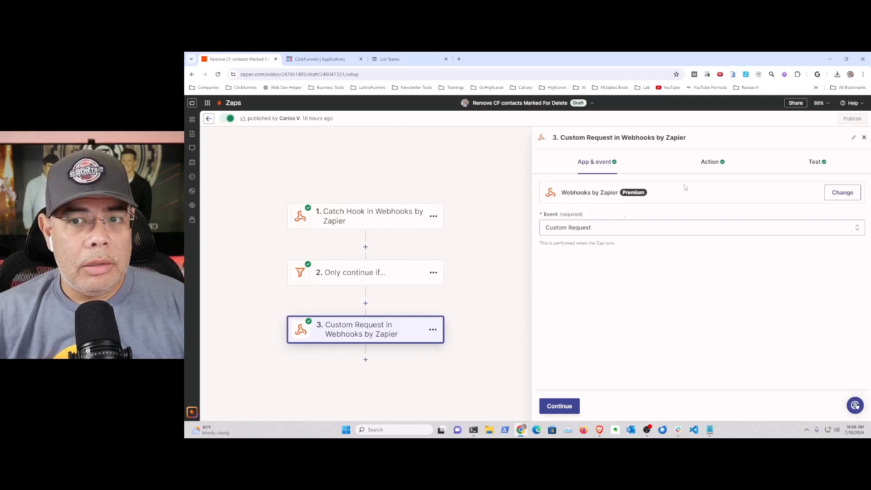
click(712, 162)
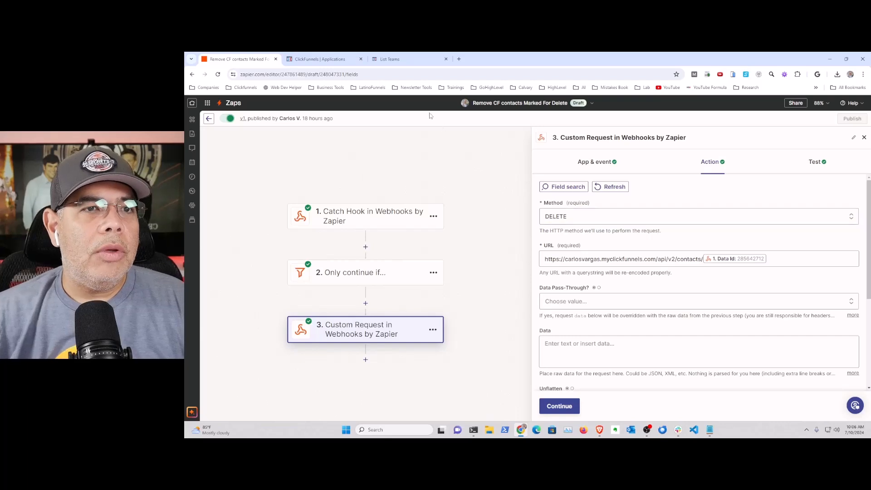
click(392, 59)
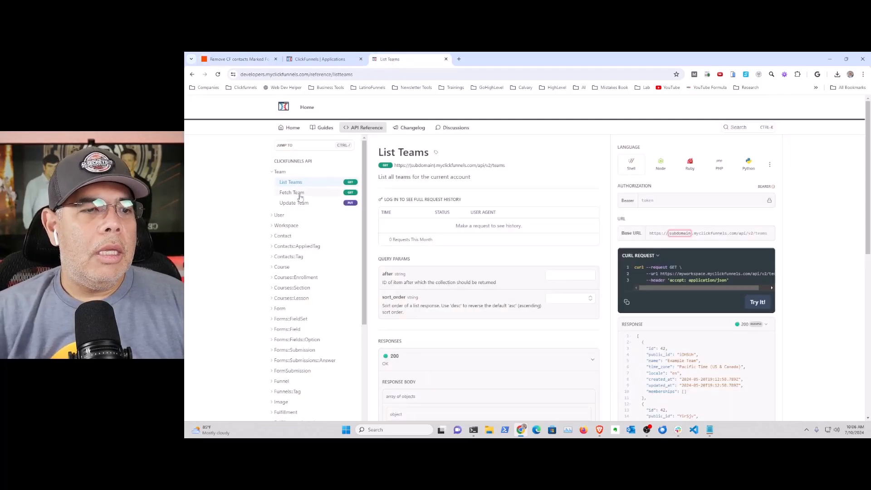
click(272, 172)
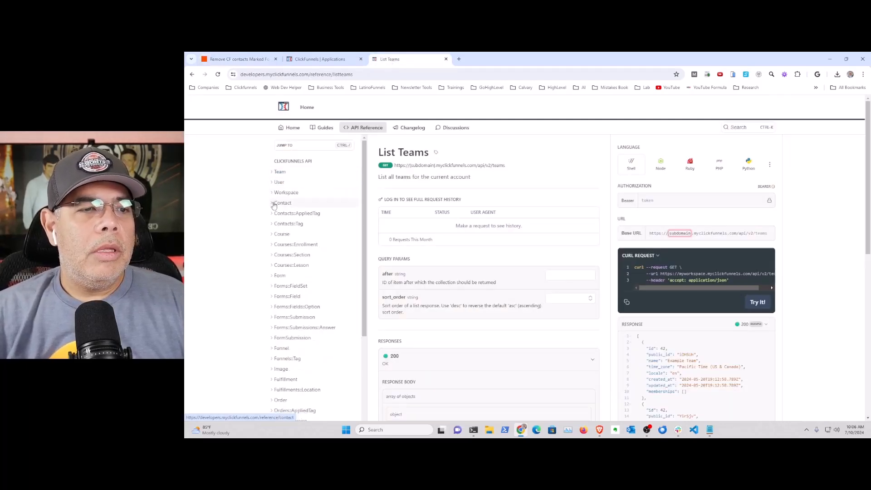
click(273, 202)
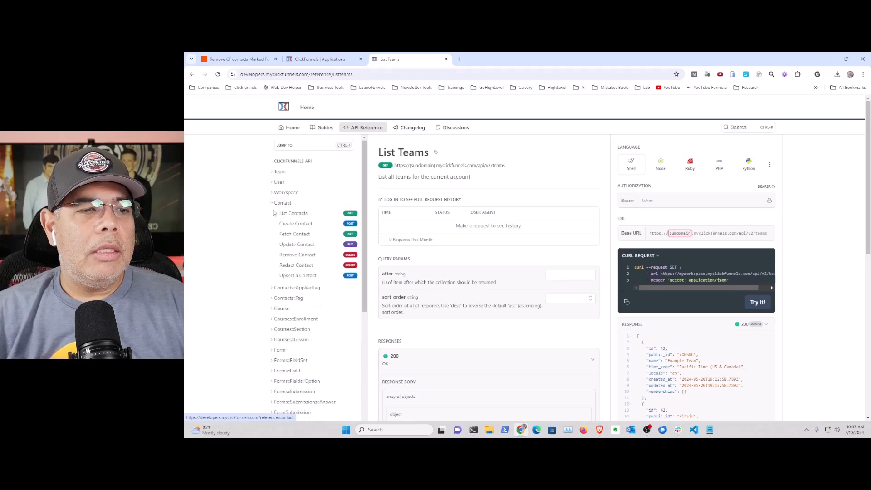
click(299, 254)
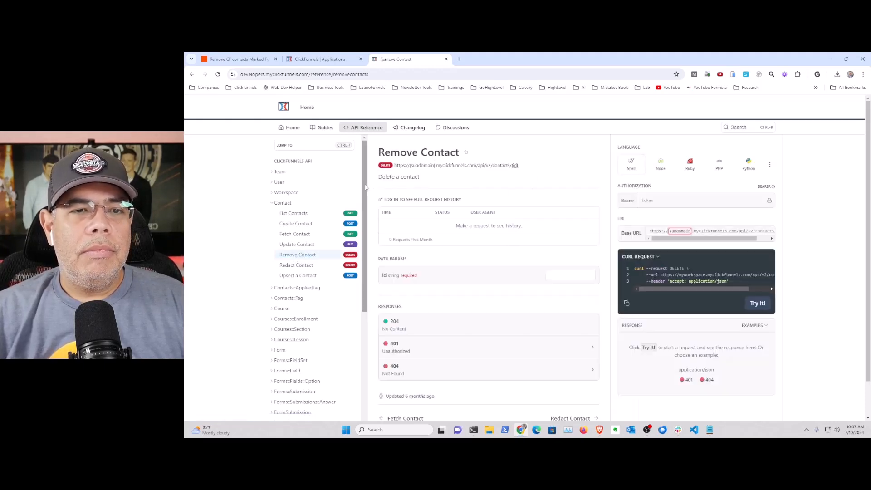
- Examine the Remove Contact endpoint URL, highlighting its base address and the subdomain part
drag(395, 166, 491, 166)
click(395, 166)
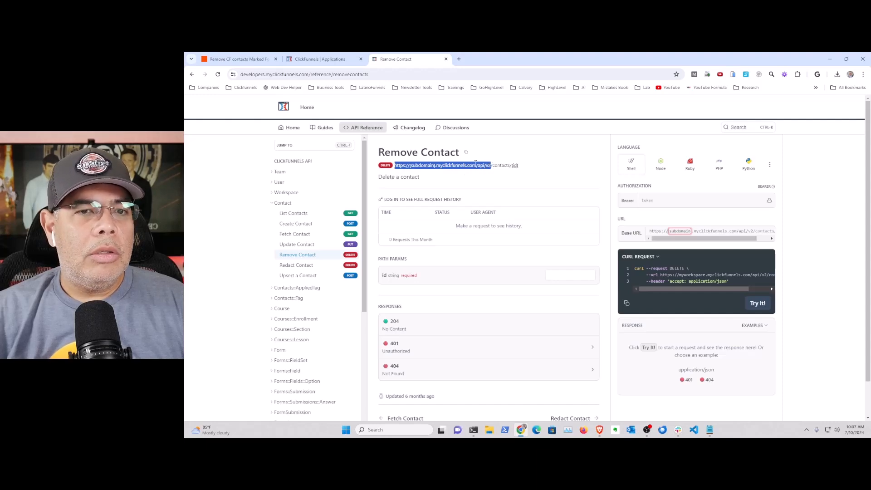
click(477, 165)
drag(476, 166, 411, 166)
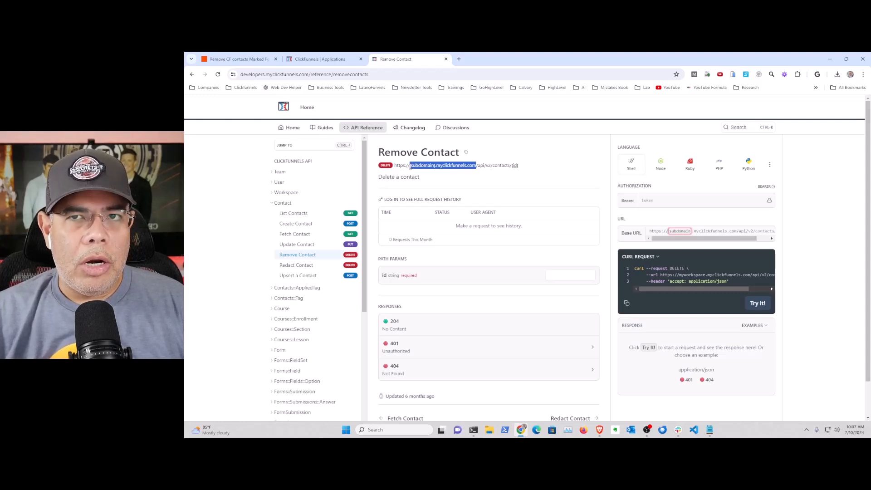
- Switch to ClickFunnels, return to the workspace dashboard and highlight the workspace's base address in its URL
click(318, 59)
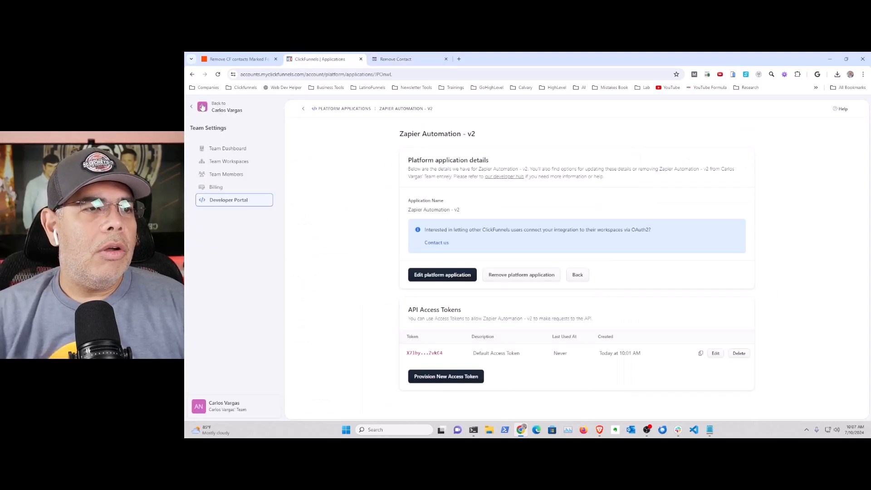
click(218, 109)
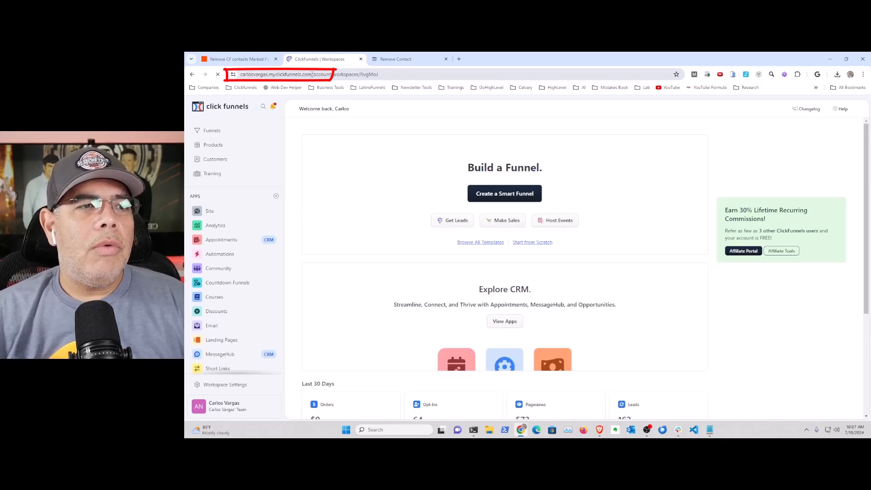
drag(312, 75, 240, 75)
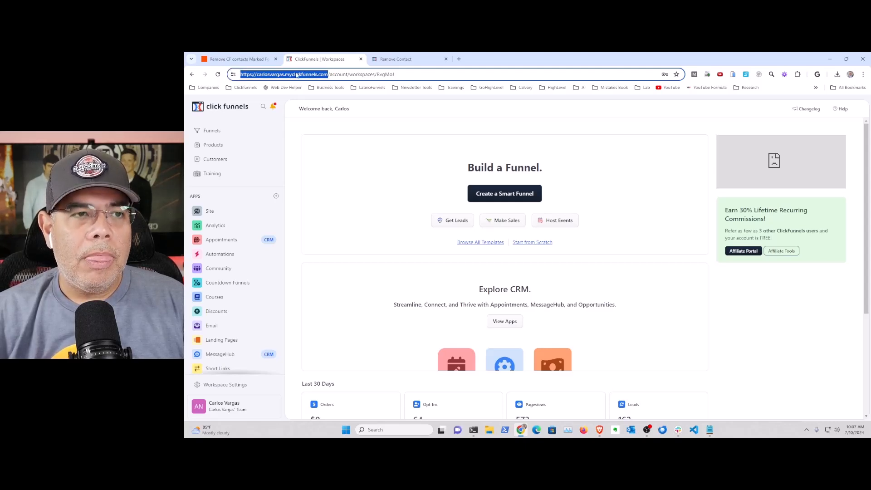
- Switch to Zapier and inspect the Custom Request URL's base address and its /api/v2/contacts/ path
click(244, 59)
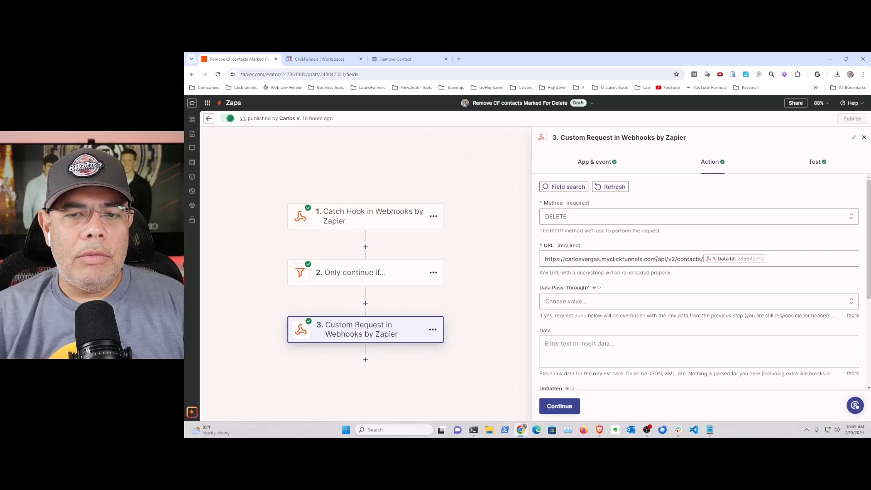
drag(656, 259, 544, 259)
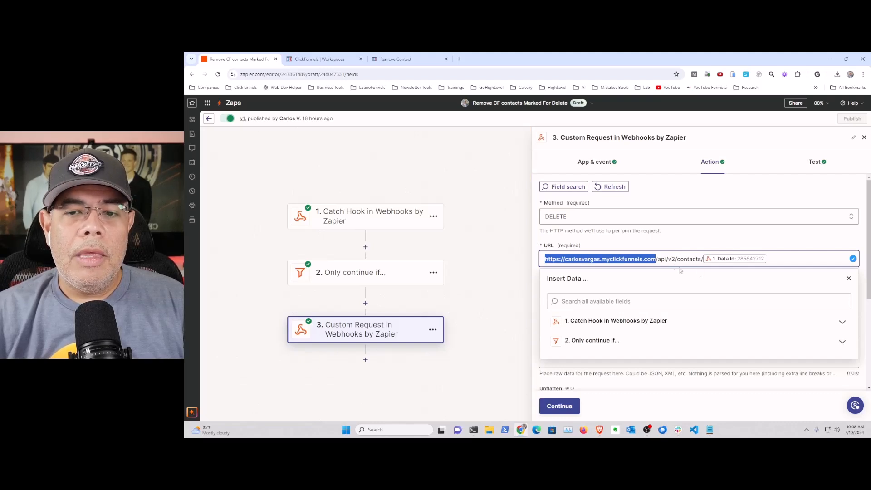
drag(656, 259, 701, 260)
key(ctrl+z)
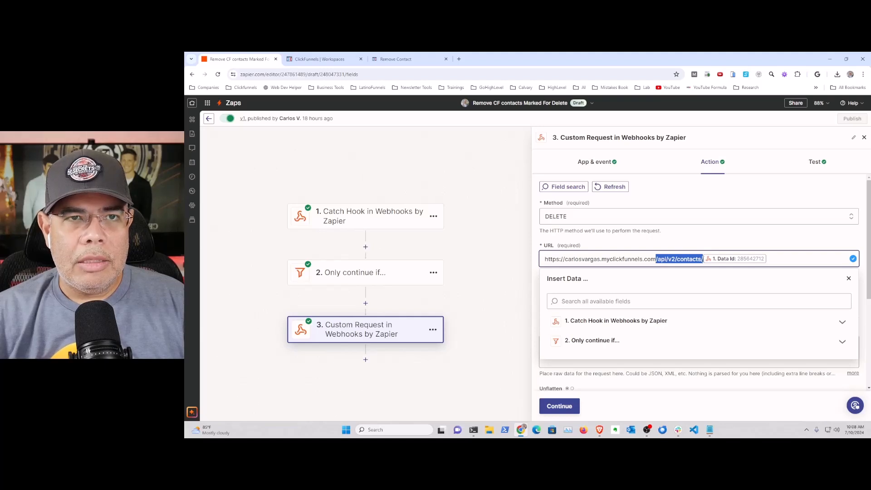
click(710, 243)
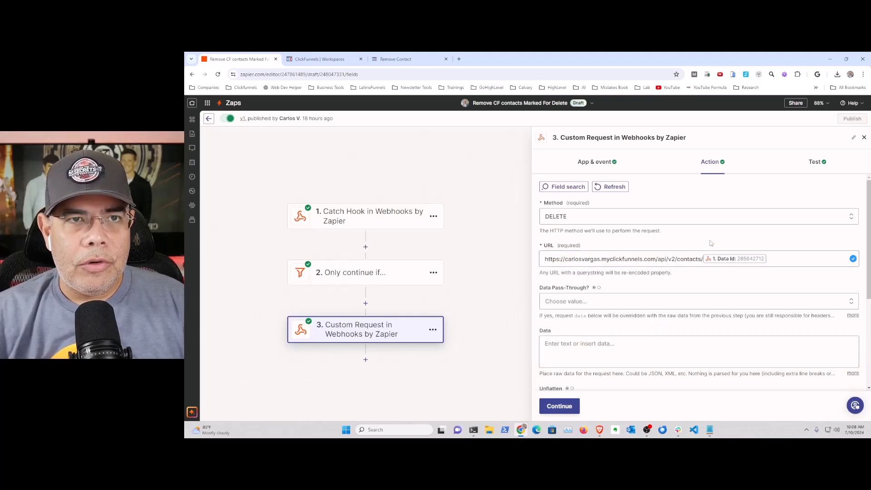
- Remove the id field from the end of the request URL and insert Data Id from the Catch Hook step again
click(760, 259)
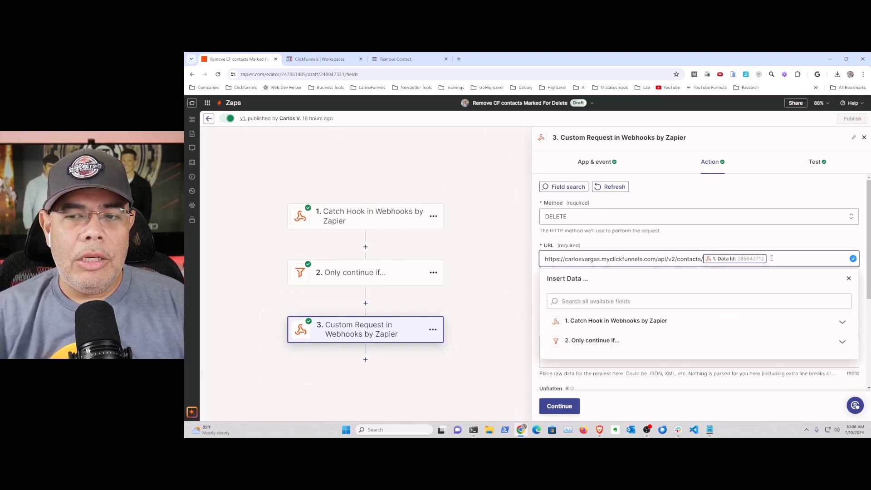
key(BackSpace)
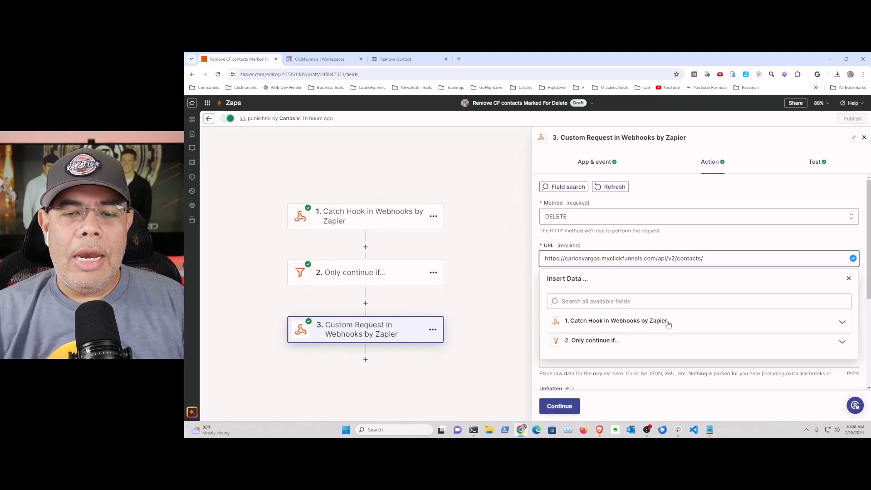
click(694, 323)
scroll(670, 345, down, 1)
scroll(670, 345, down, 5)
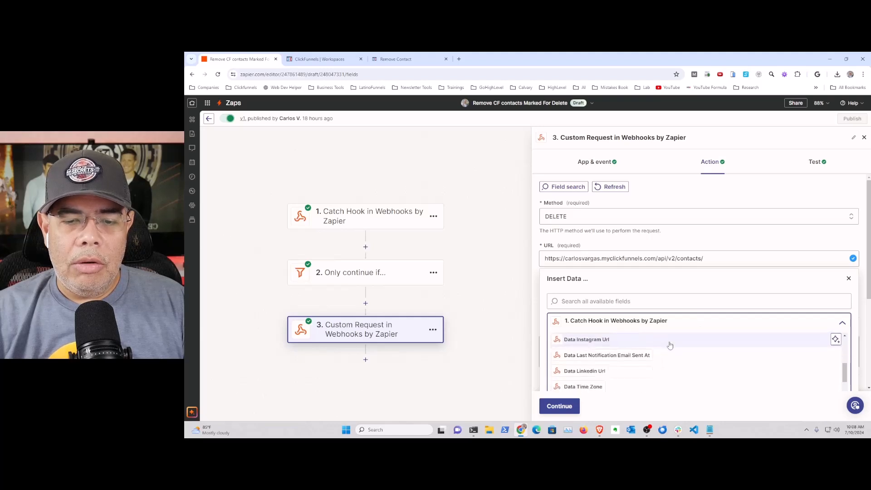
scroll(670, 345, down, 4)
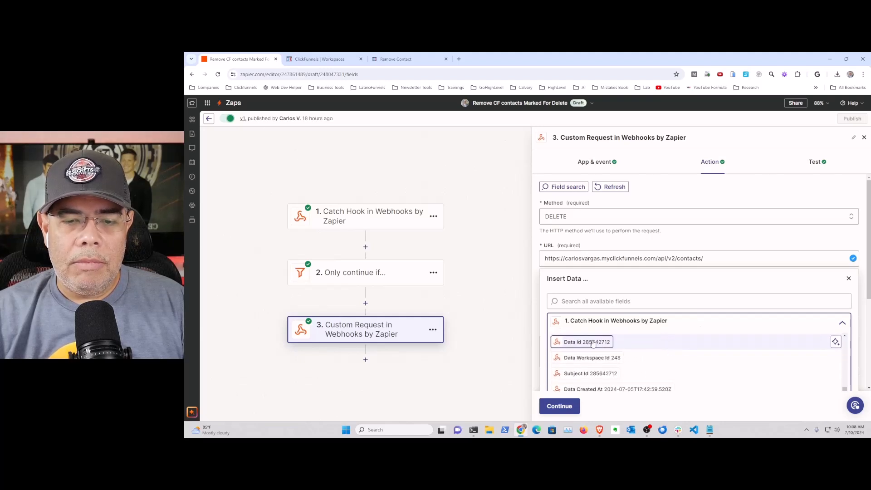
click(581, 343)
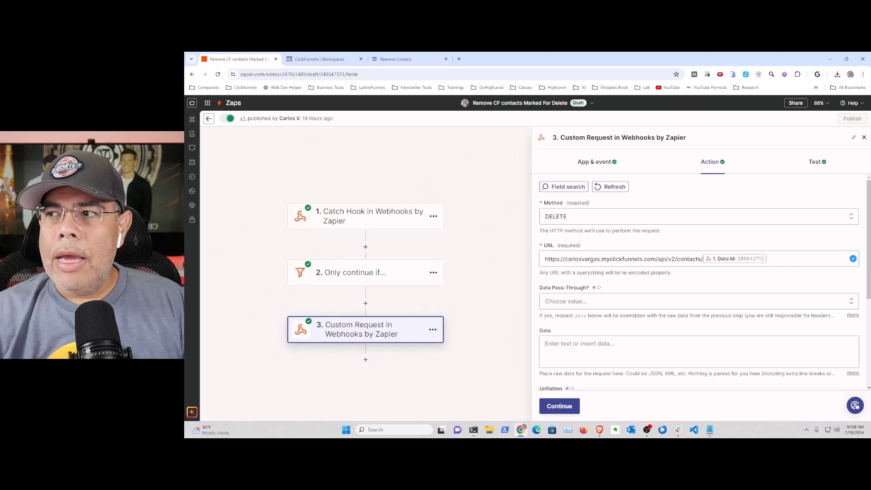
- Review the Custom Request's Authorization header and its Bearer token value, then continue to the step's test
scroll(561, 322, down, 3)
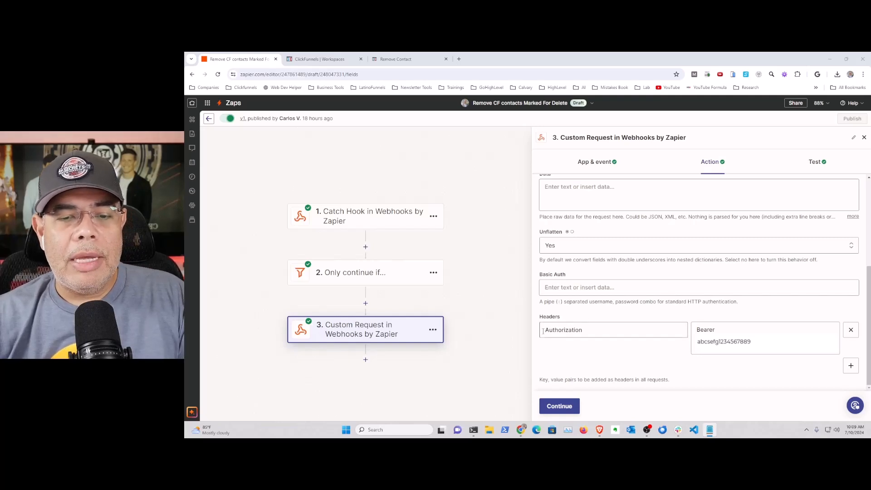
drag(545, 330, 584, 331)
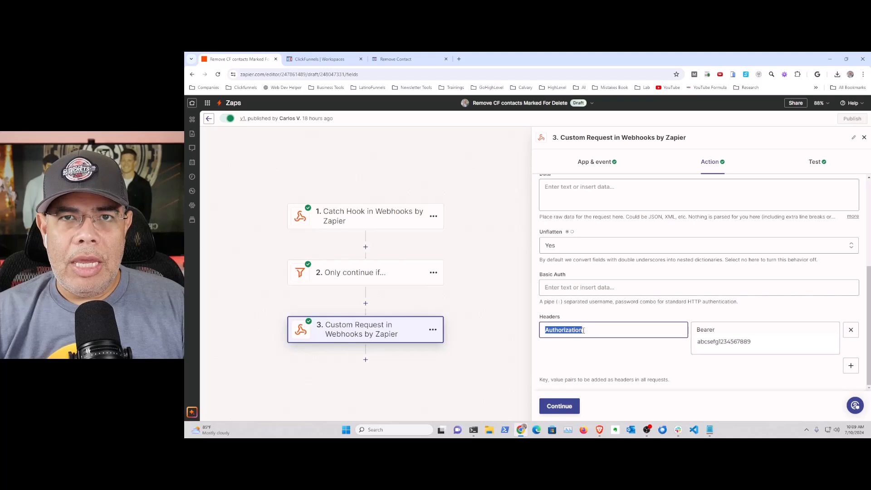
drag(698, 328, 716, 329)
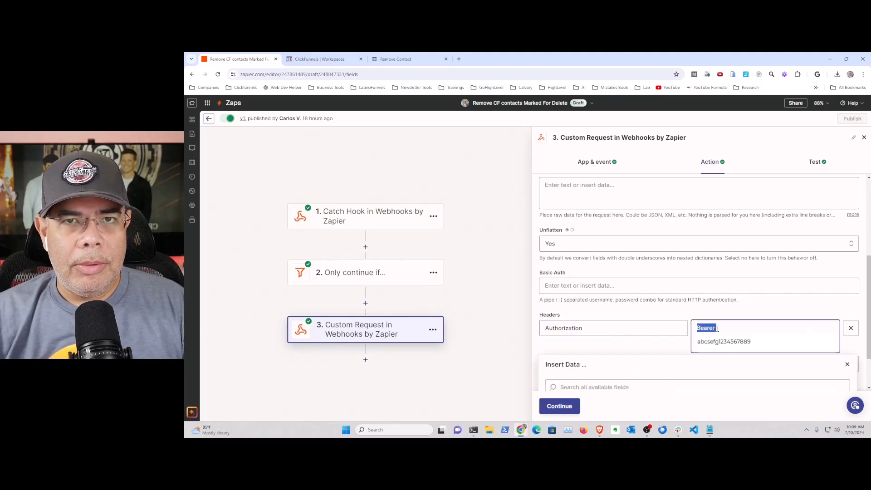
click(720, 327)
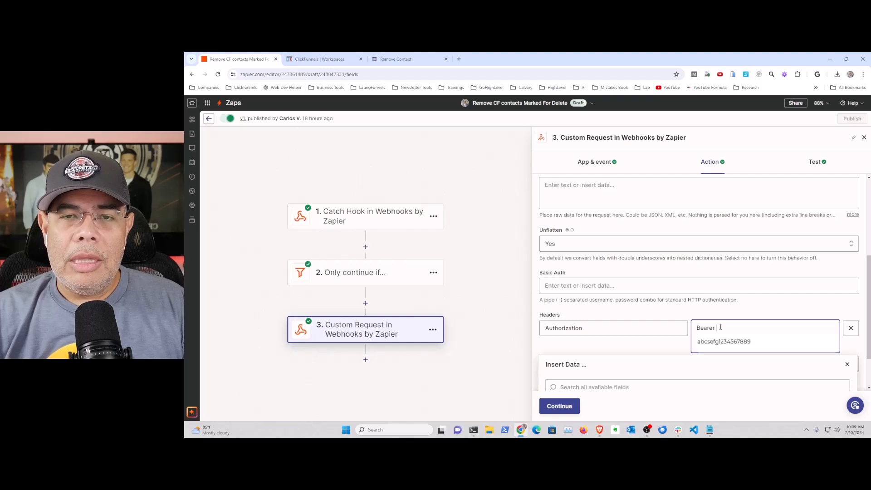
click(680, 312)
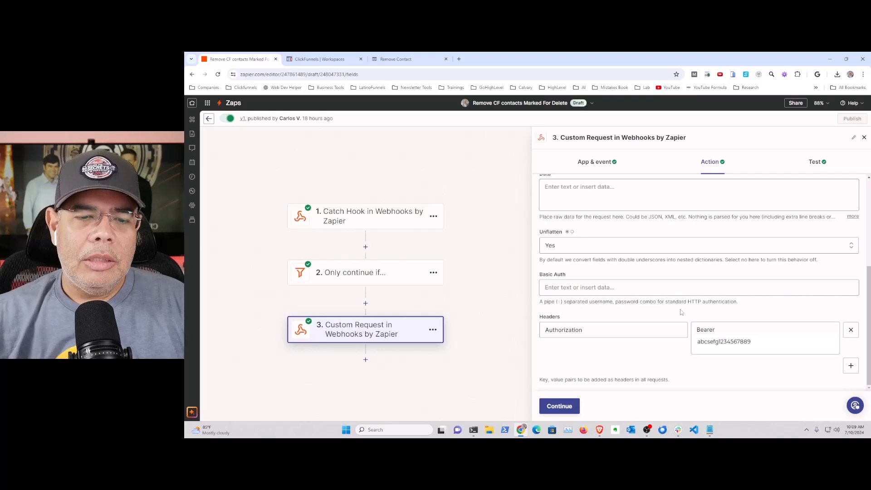
click(560, 406)
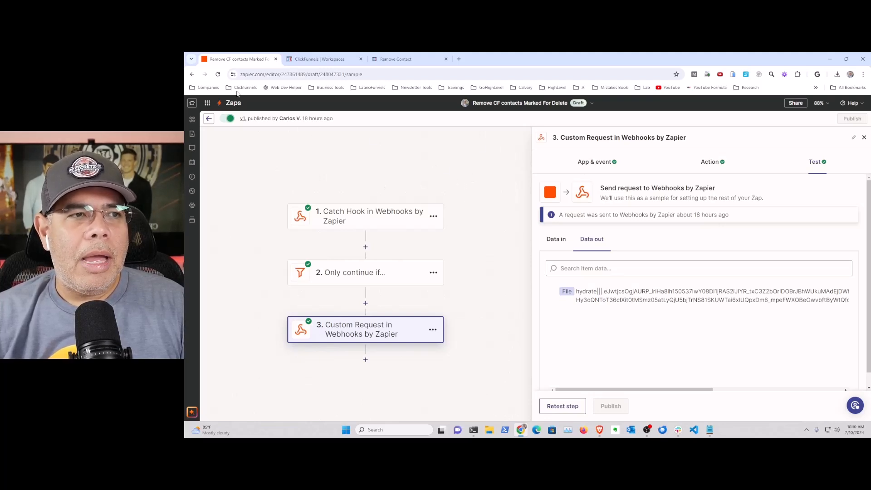
- Switch to ClickFunnels and open the Contacts list under Customers
click(319, 59)
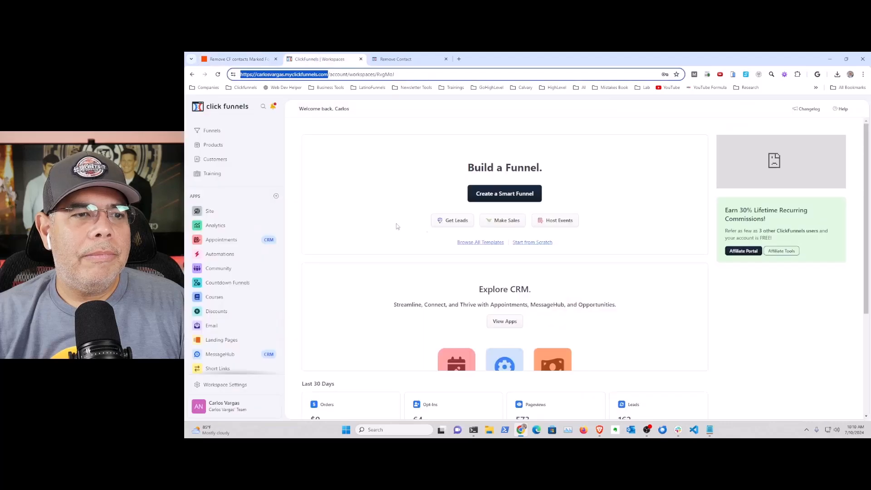
click(215, 159)
click(225, 176)
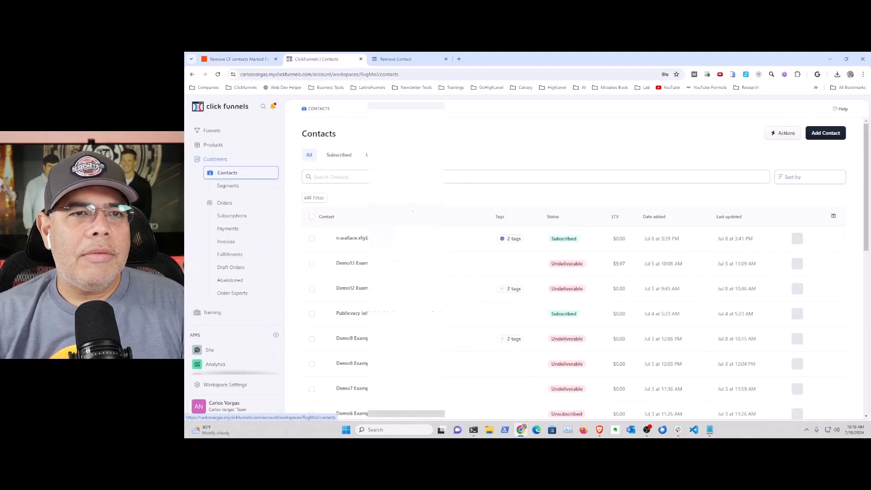
- Select the eleven consecutive contacts from Demo13 down to Demo2 in the contacts list
click(312, 265)
click(311, 291)
click(312, 316)
click(312, 342)
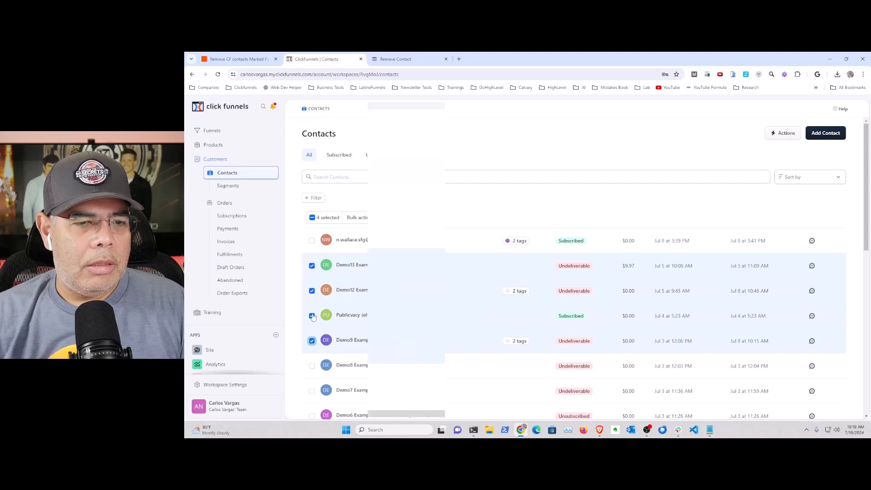
click(312, 316)
scroll(313, 272, down, 3)
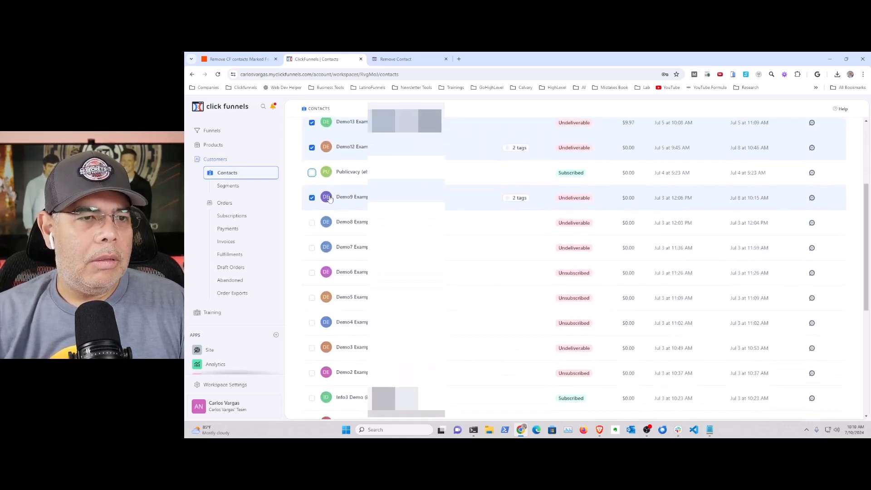
click(311, 173)
click(311, 223)
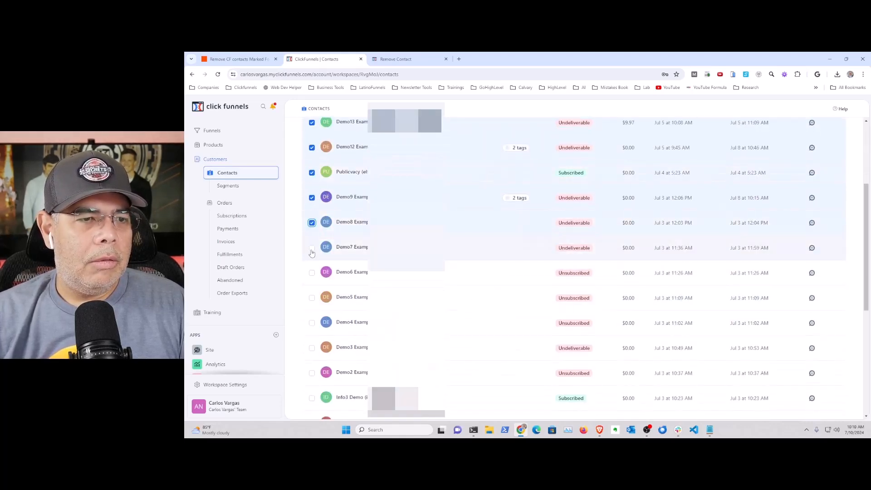
click(311, 248)
scroll(312, 250, down, 2)
click(311, 201)
click(311, 226)
click(312, 251)
click(311, 276)
click(311, 301)
scroll(312, 301, up, 6)
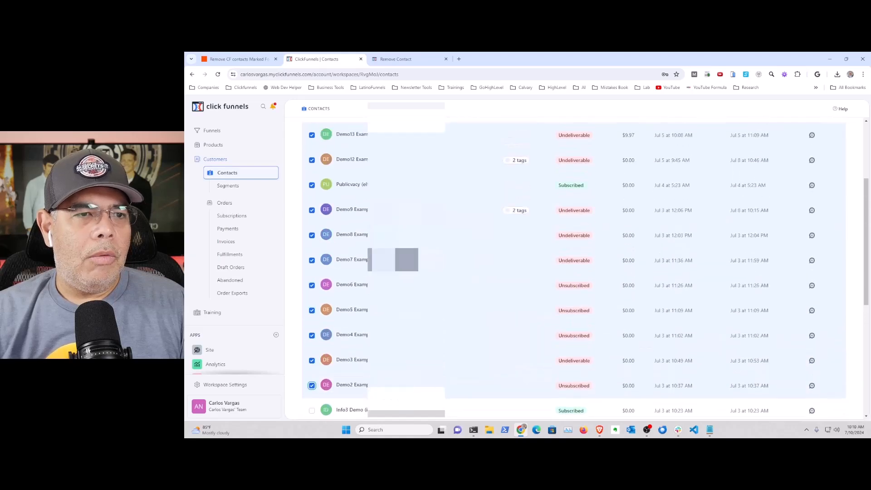
- Add the ToDelete tag to the selected contacts with the bulk tagging action
click(363, 218)
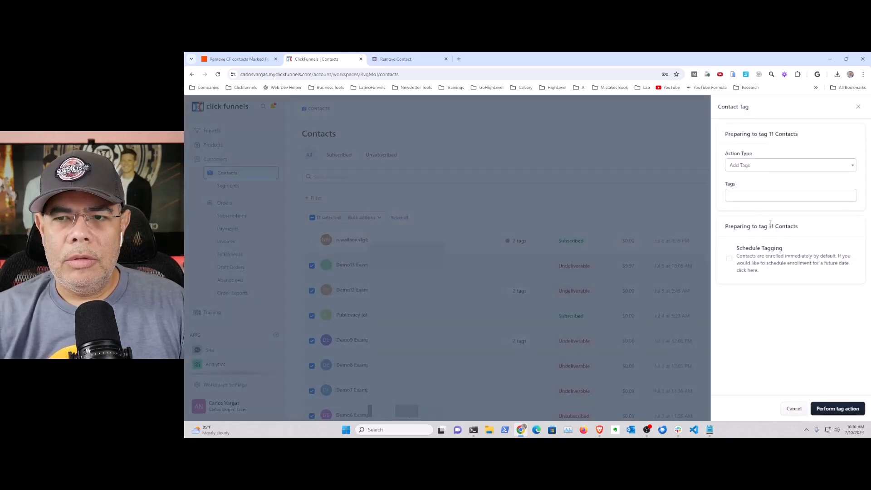
click(747, 195)
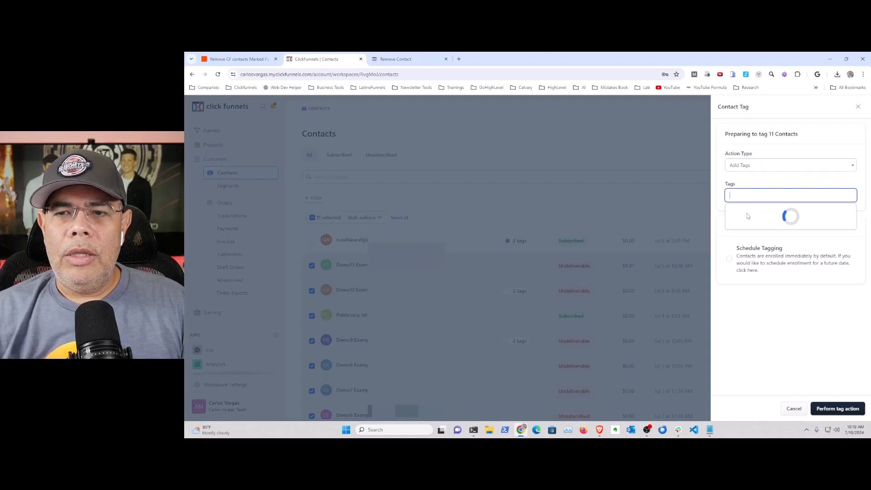
click(746, 212)
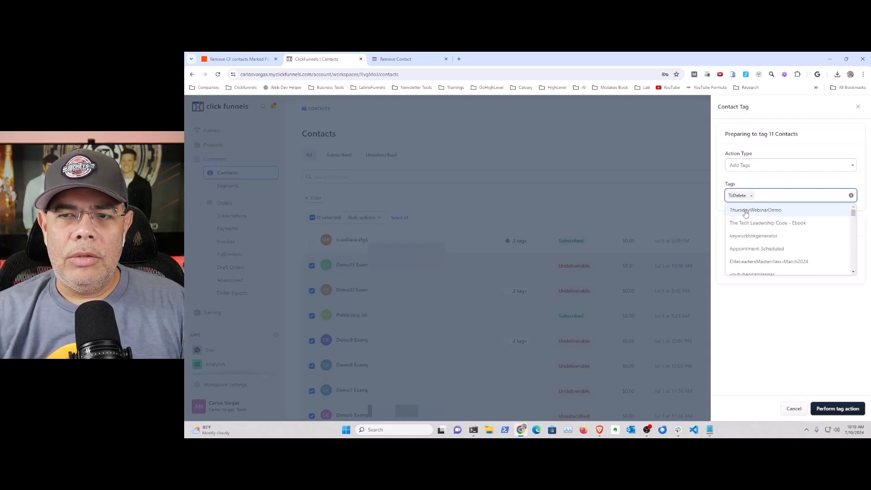
click(838, 409)
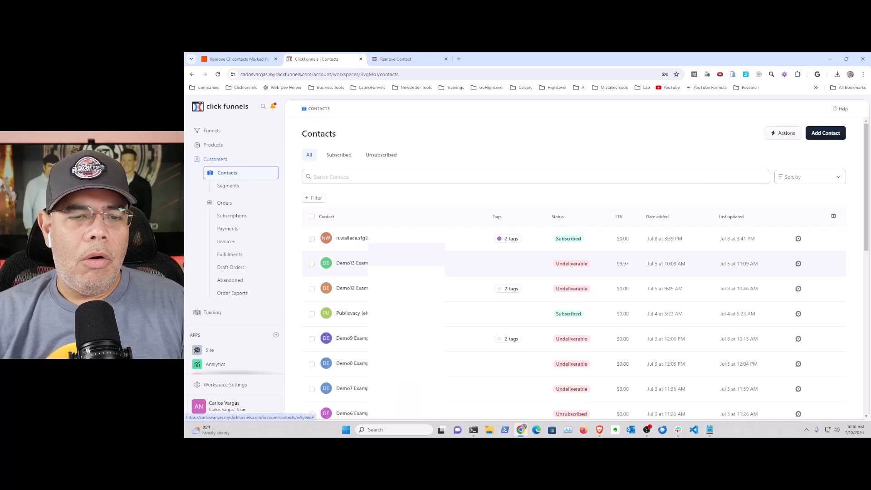
- Open the Demo13 contact's record from the contacts list
click(358, 263)
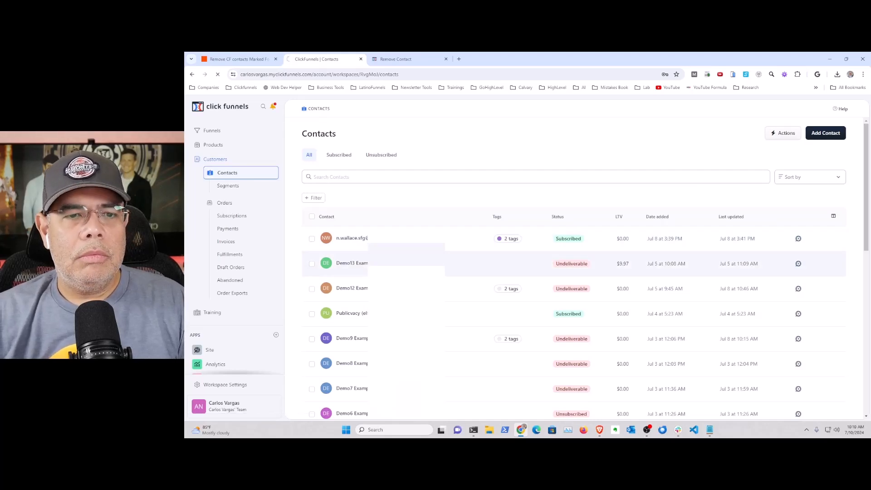